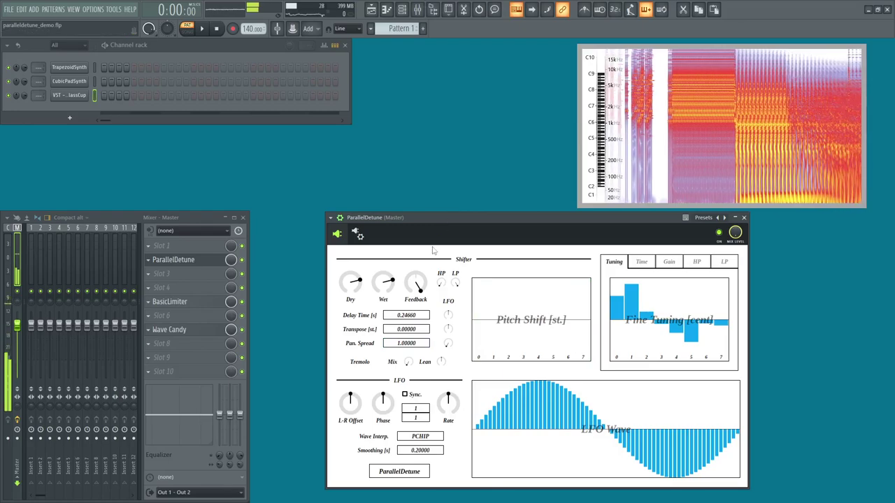
- Set ParallelDetune's Transpose to about -14.25 semitones and randomize the Pitch Shift bars
drag(406, 331, 414, 358)
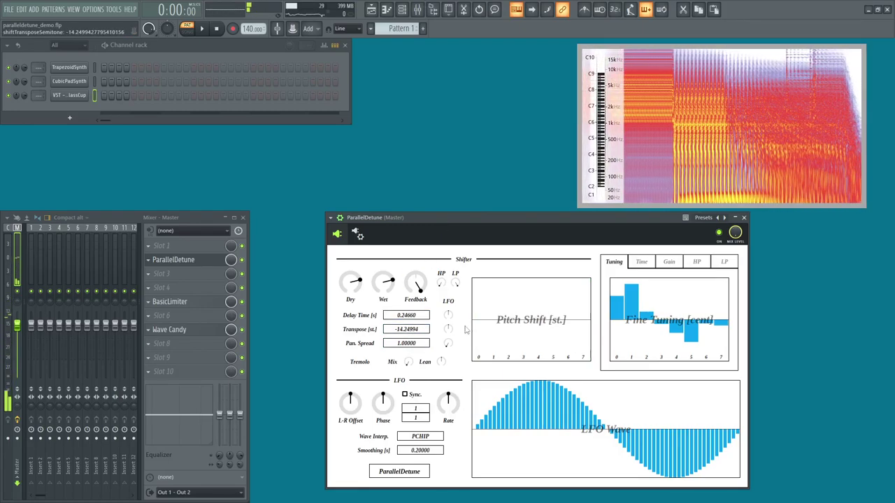
key(r)
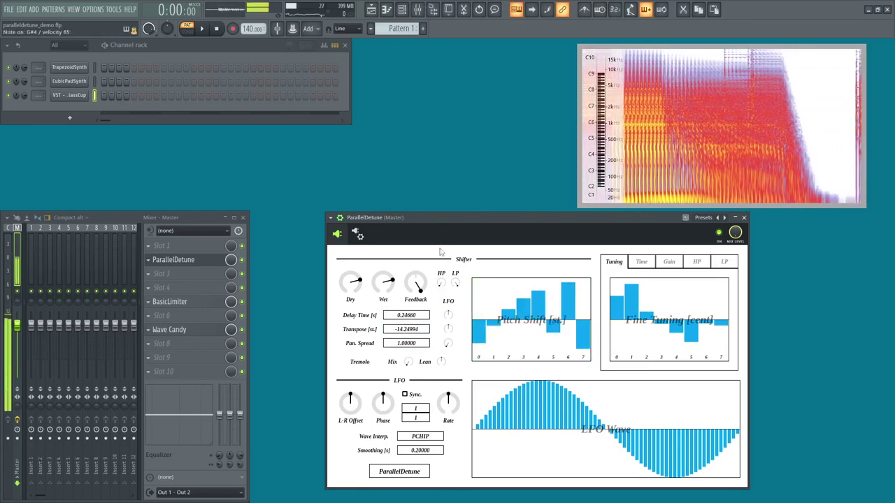
- Turn ParallelDetune's Dry level fully down and sweep the shifter's LP and HP cutoffs while notes play
drag(351, 282, 351, 296)
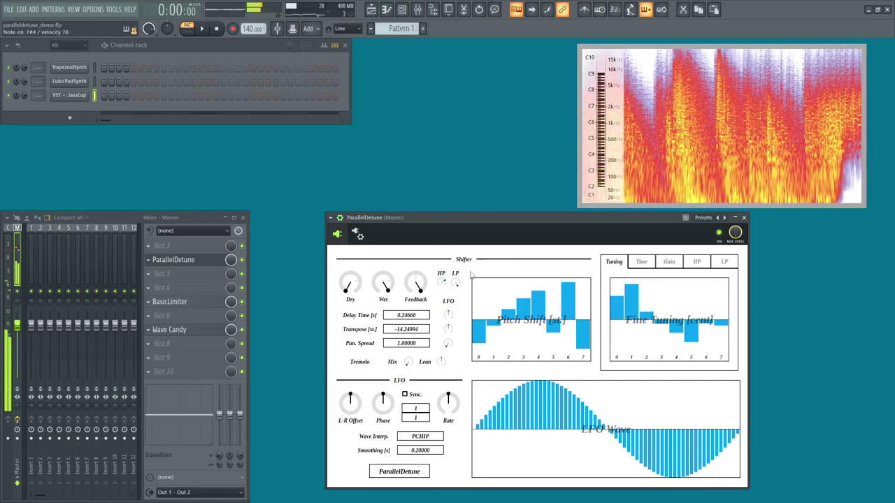
drag(452, 284, 466, 337)
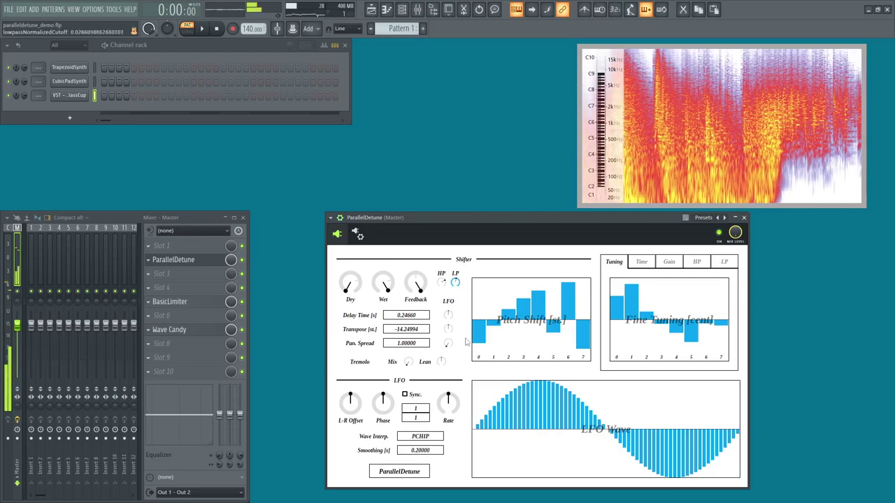
drag(441, 283, 453, 379)
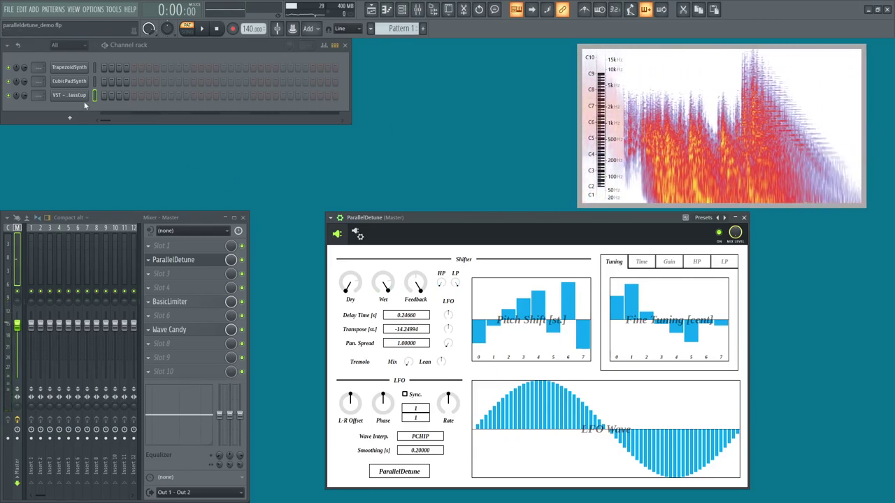
- Open the CubicPadSynth instrument, and in ParallelDetune turn Wet fully down and set Dry to 1.0
click(85, 82)
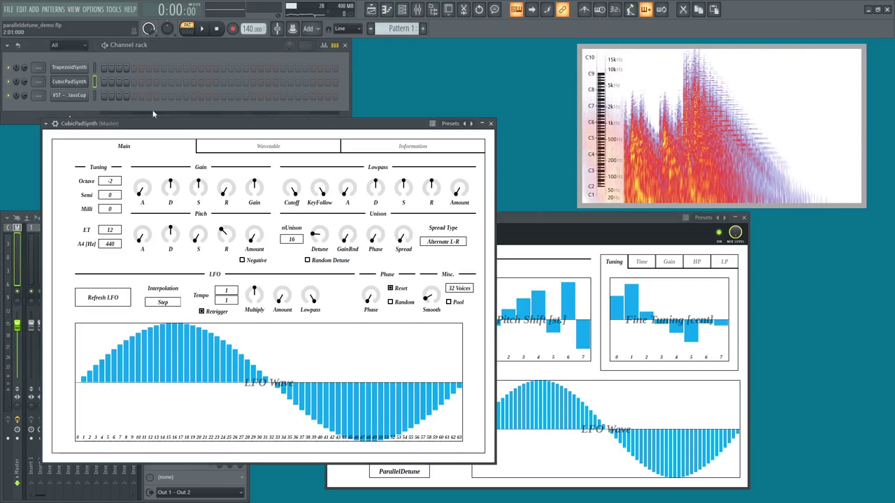
click(524, 239)
drag(382, 282, 353, 316)
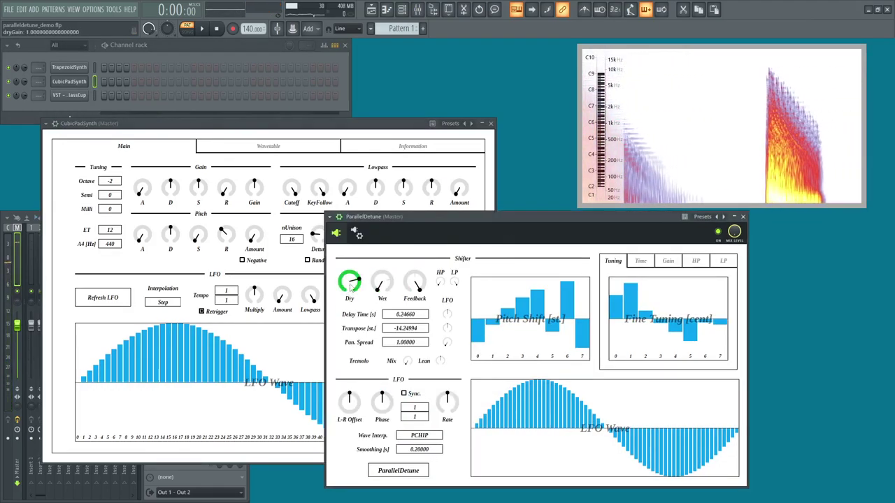
- Look through CubicPadSynth's Wavetable, Information and Main pages, and close the instrument's window
click(233, 150)
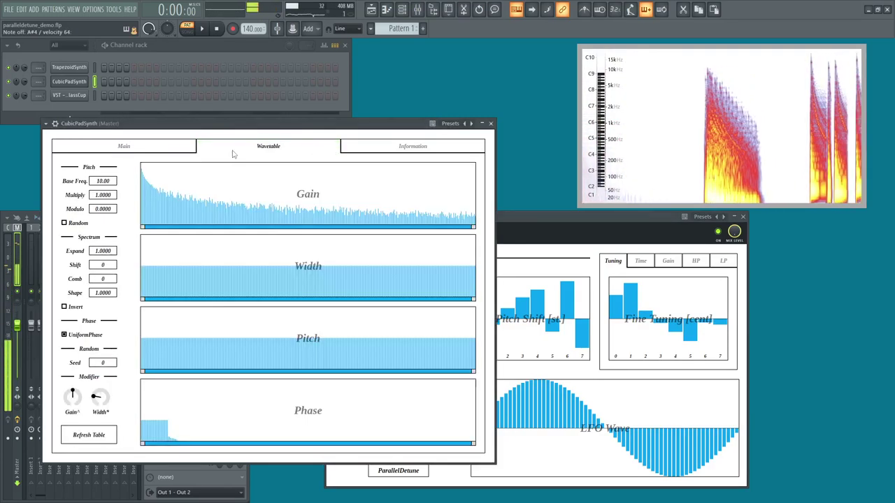
click(346, 148)
click(199, 152)
click(194, 150)
click(490, 123)
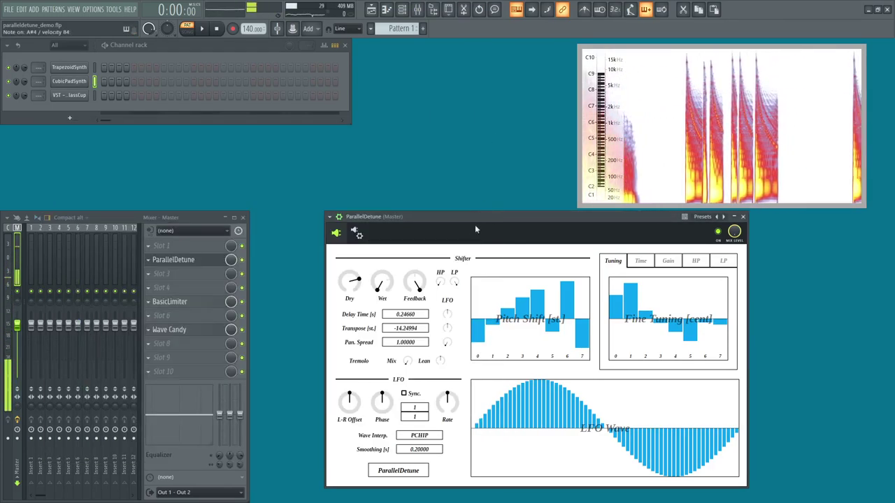
- Raise ParallelDetune's Wet level and reset Transpose to 0
drag(382, 283, 378, 197)
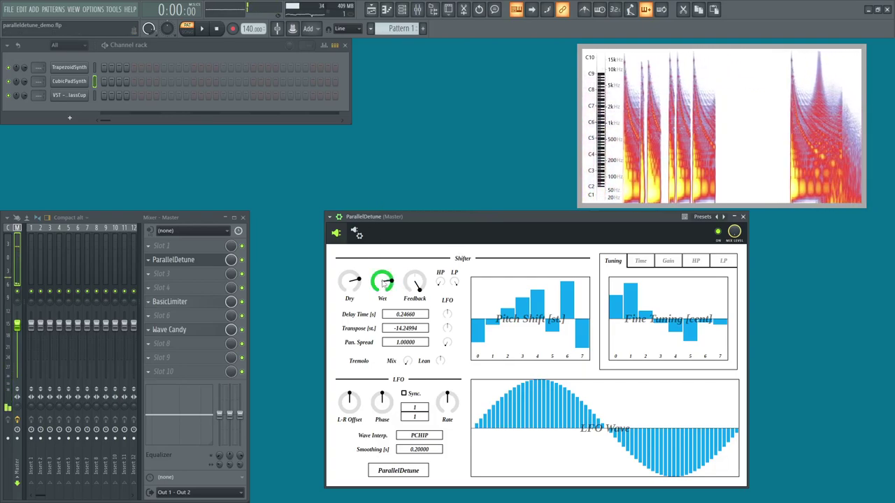
double_click(411, 333)
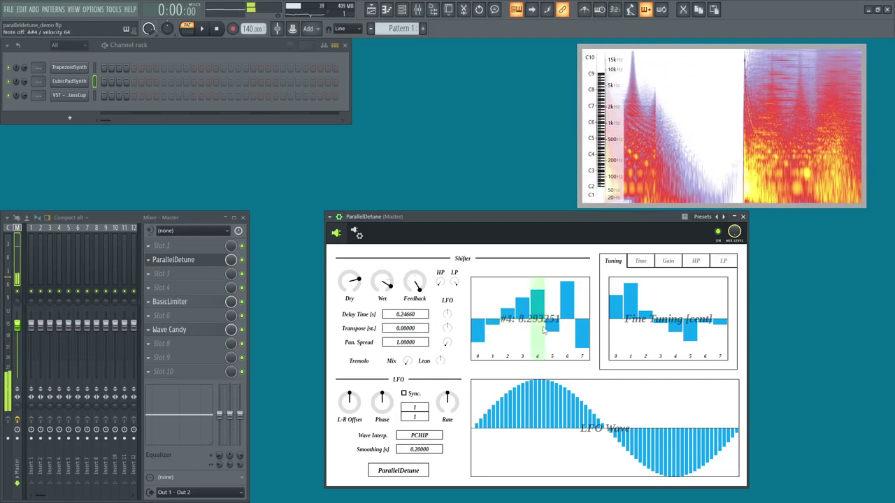
- Randomize the Fine Tuning bars and lower Feedback to around the middle of its range
key(r)
drag(420, 287, 426, 342)
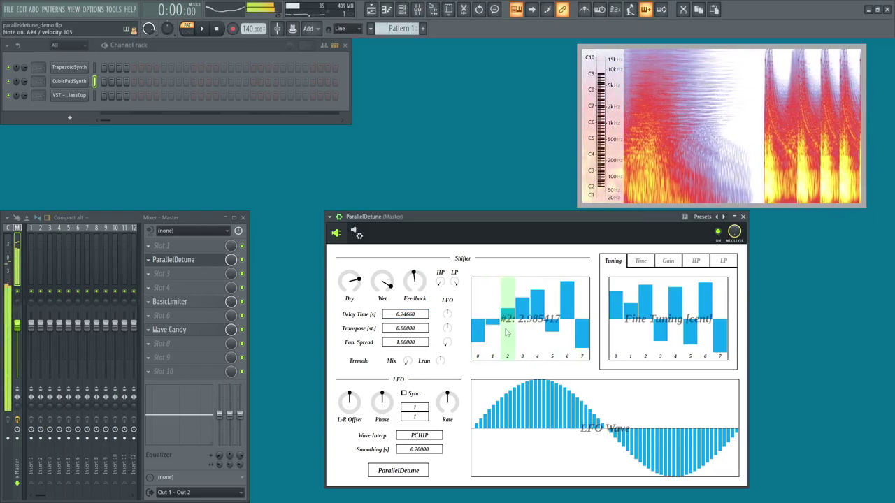
- Set Delay Time to about 0.0575 s and draw the Time Multiplier bars as a slope descending from bar 0 to bar 7
drag(423, 316, 423, 351)
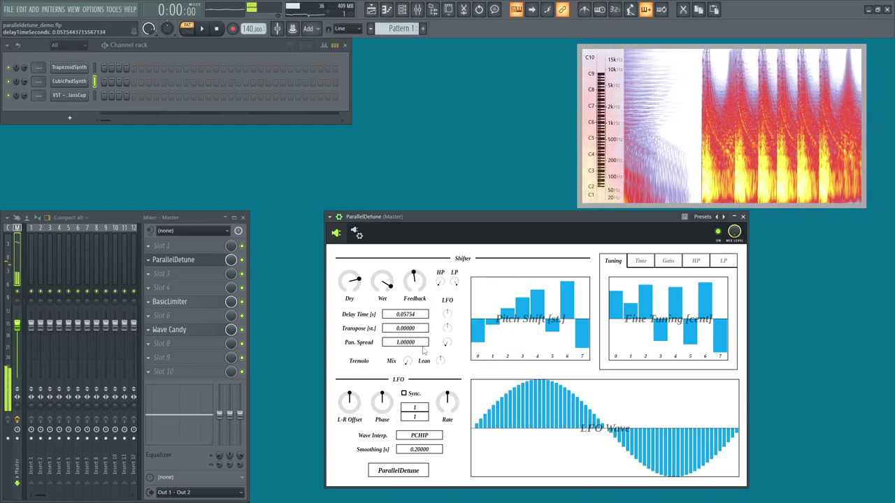
click(632, 265)
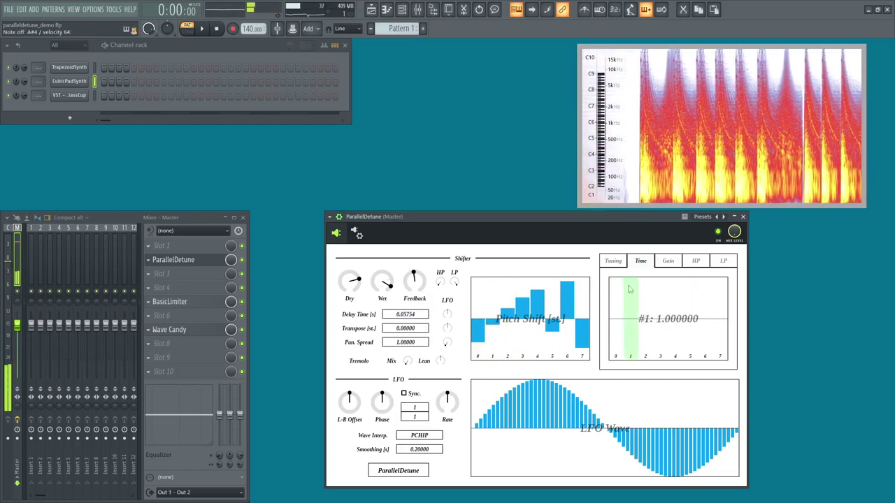
drag(614, 304, 724, 350)
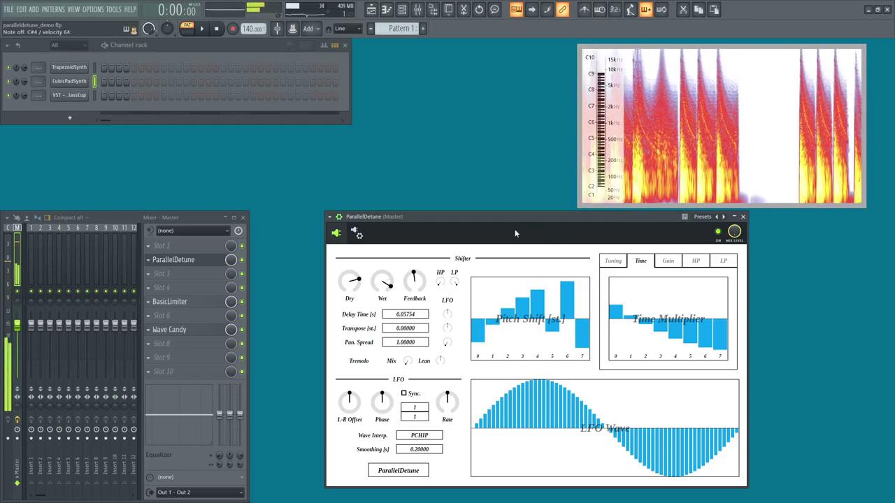
- Try a Wet gain of about 8.0 with Dry turned fully down, and bring the Dry level back up
drag(413, 279, 375, 381)
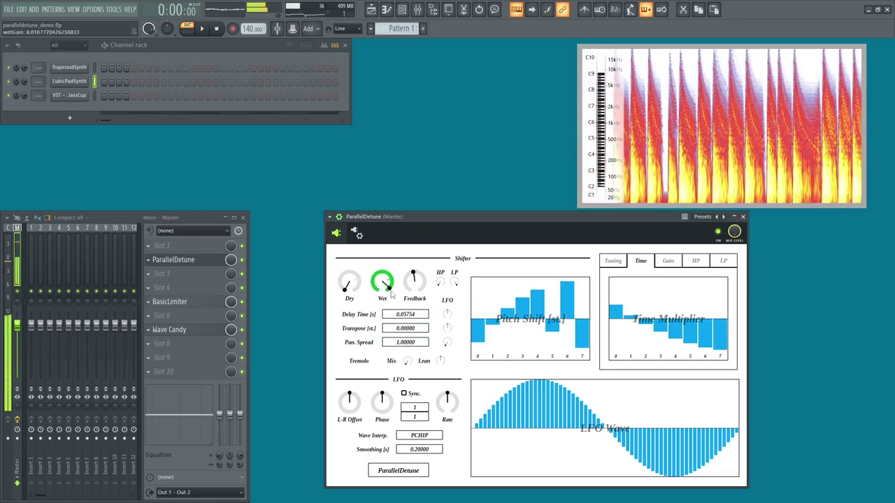
drag(386, 274, 354, 237)
drag(356, 206, 355, 197)
- Open the piano roll for CubicPadSynth and draw four one-bar notes alternating C4 and C5 across bars 1 to 4
right_click(82, 84)
click(105, 82)
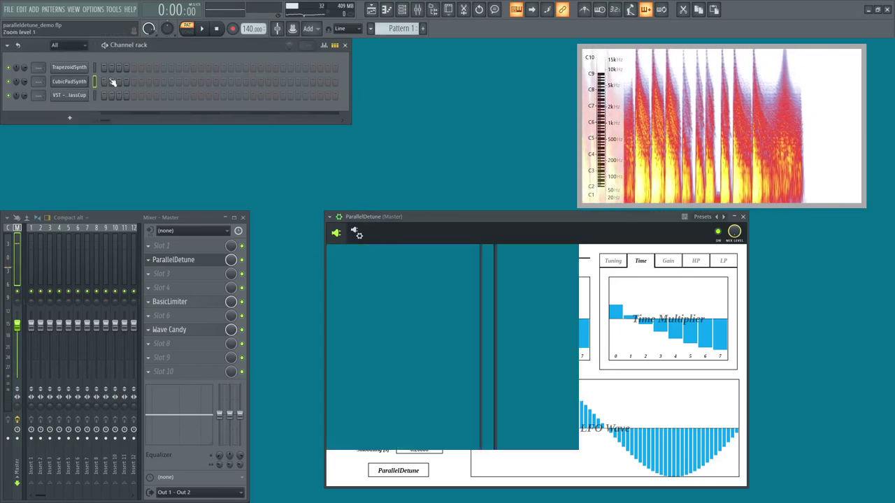
click(109, 277)
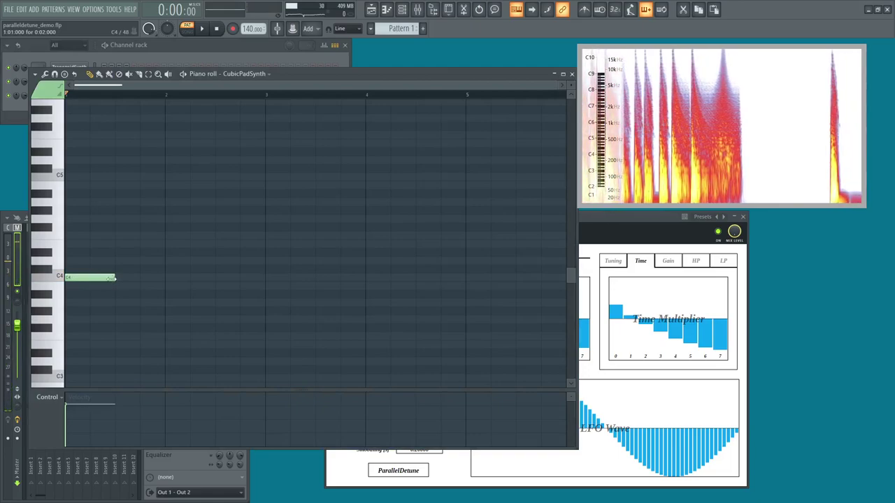
drag(109, 278, 162, 278)
click(168, 176)
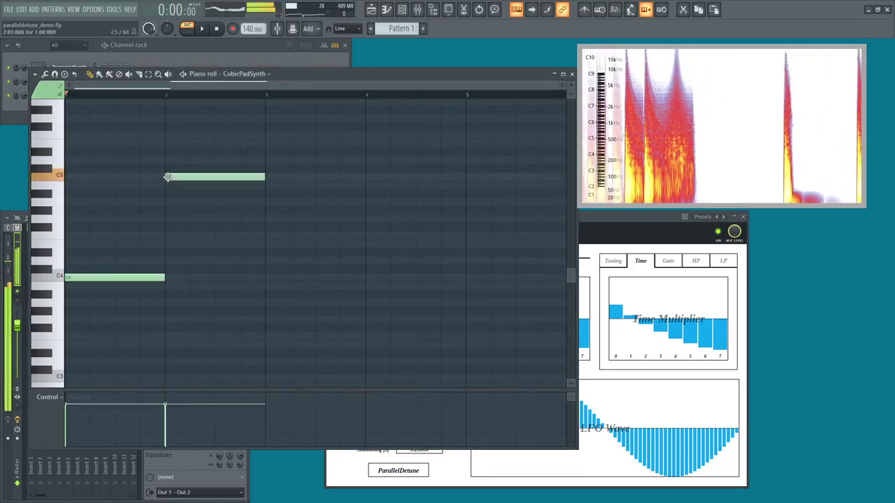
click(268, 278)
click(368, 177)
- Start pattern playback with the piano roll closed, and set ParallelDetune's Wet gain to about 3.70
key(space)
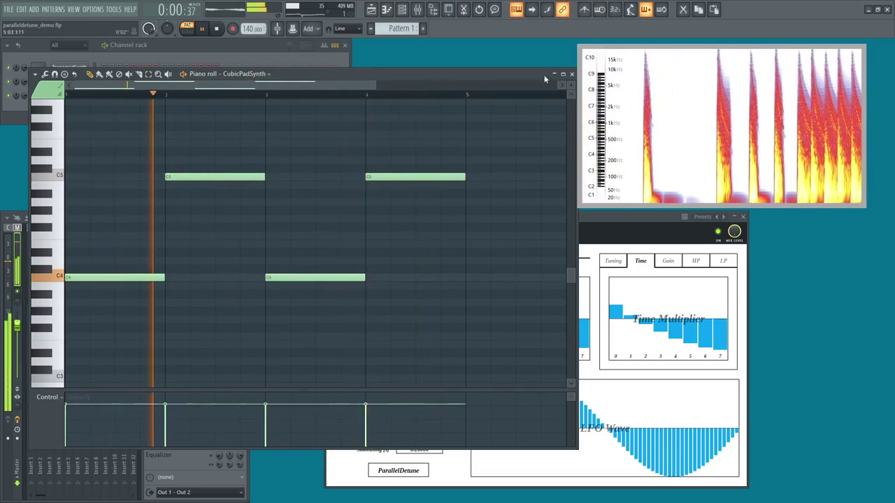
click(572, 75)
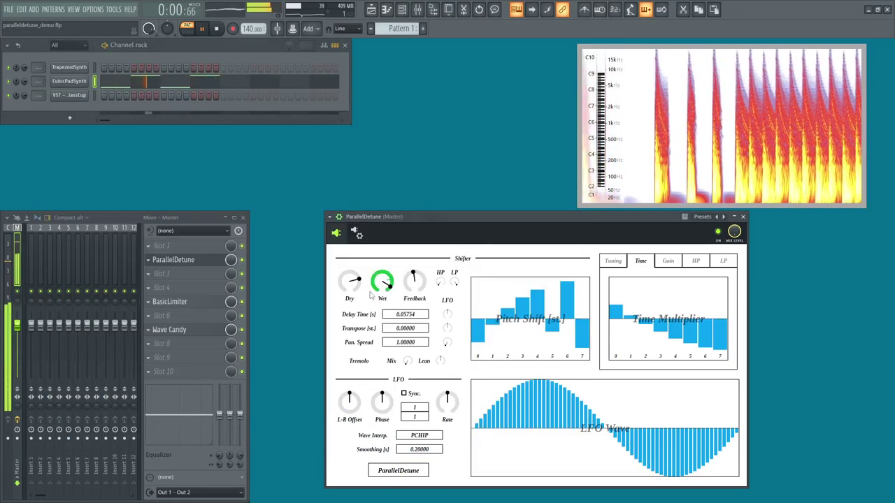
drag(382, 282, 382, 185)
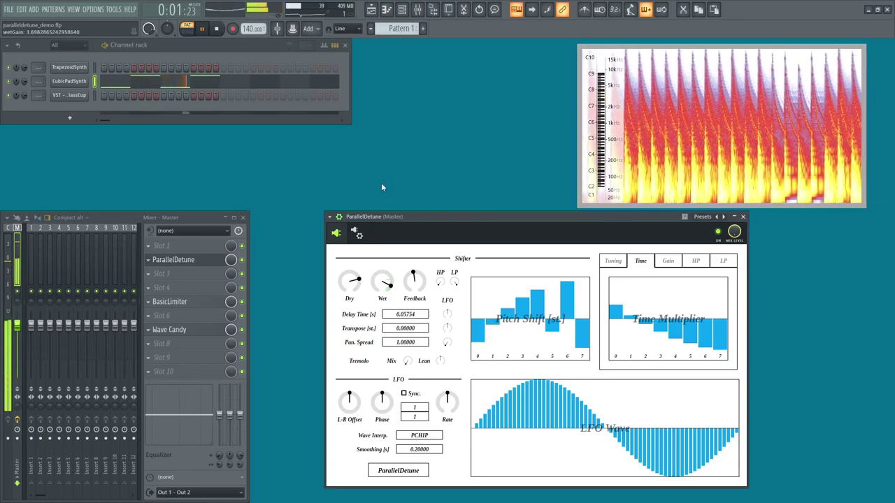
- Redraw the Pitch Shift bars as small negative values rising toward zero, and set Transpose to about 37 semitones
drag(480, 327, 584, 322)
drag(417, 337, 417, 267)
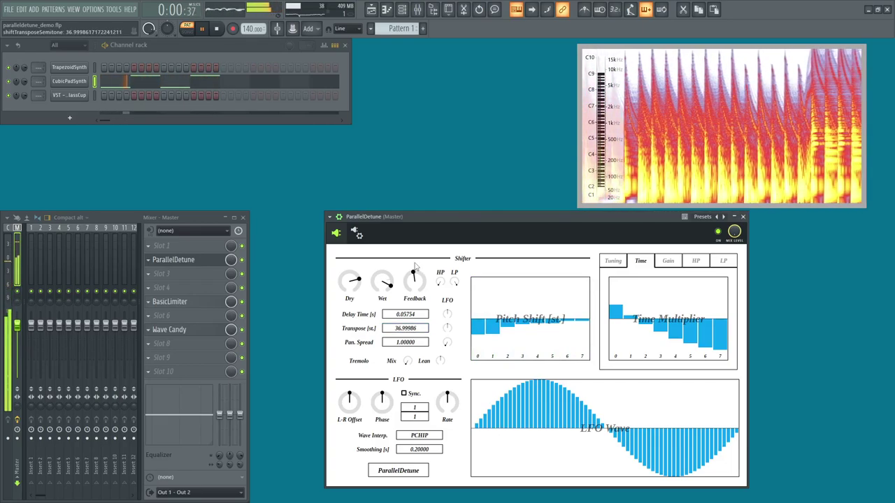
- Set Delay Time to about 0.1837 s and redraw the Pitch Shift bars sloping from positive down to about -3.47 semitones
drag(411, 314, 411, 289)
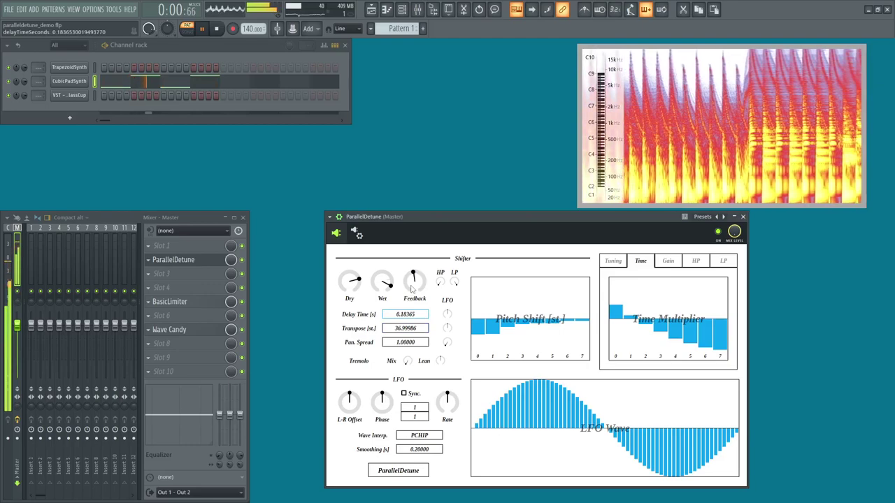
drag(481, 311, 597, 331)
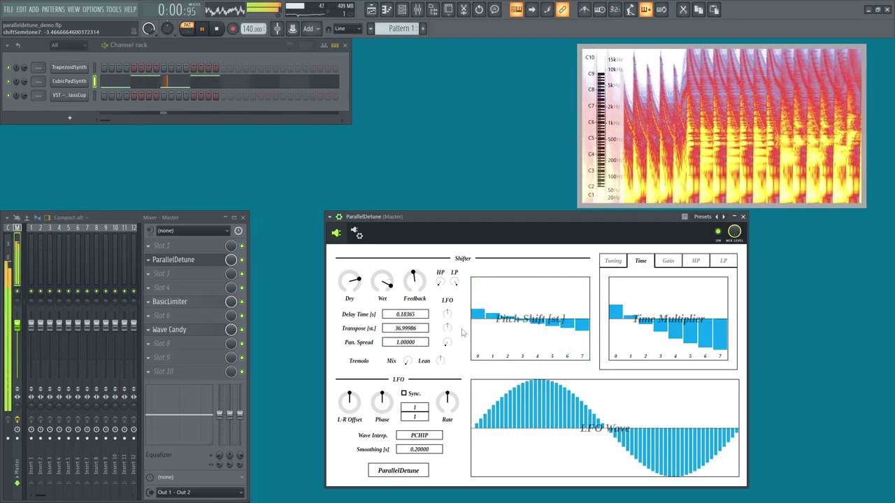
- Raise Transpose to 48 semitones, sweep it down and up, and leave it at about -50.25
drag(412, 328, 412, 297)
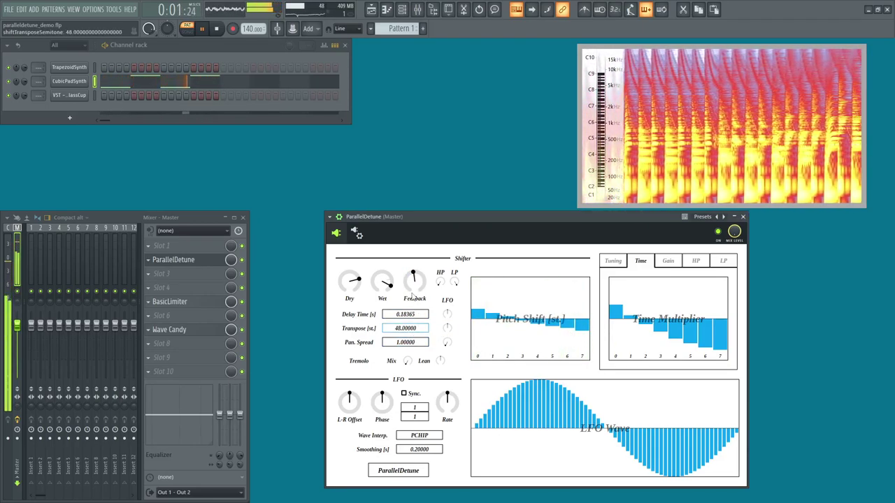
drag(412, 296, 415, 392)
drag(417, 329, 414, 187)
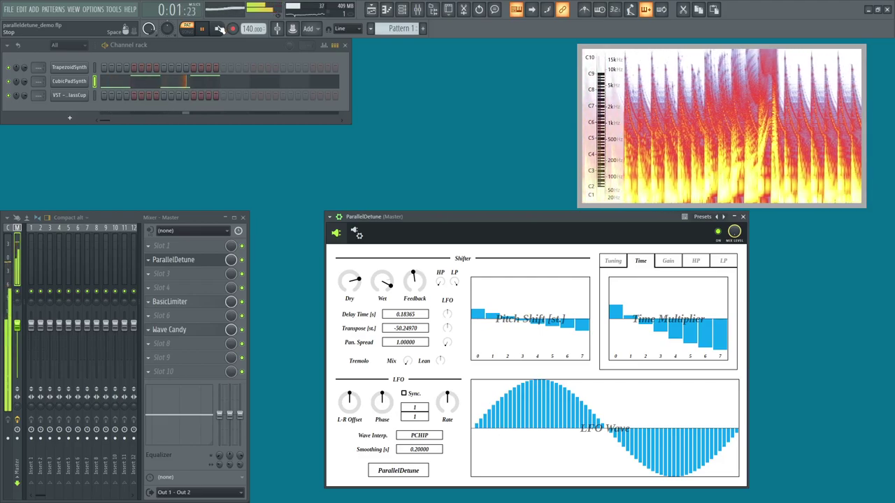
- Stop playback and clear the CubicPadSynth channel's notes from the pattern
click(218, 28)
right_click(79, 81)
click(203, 83)
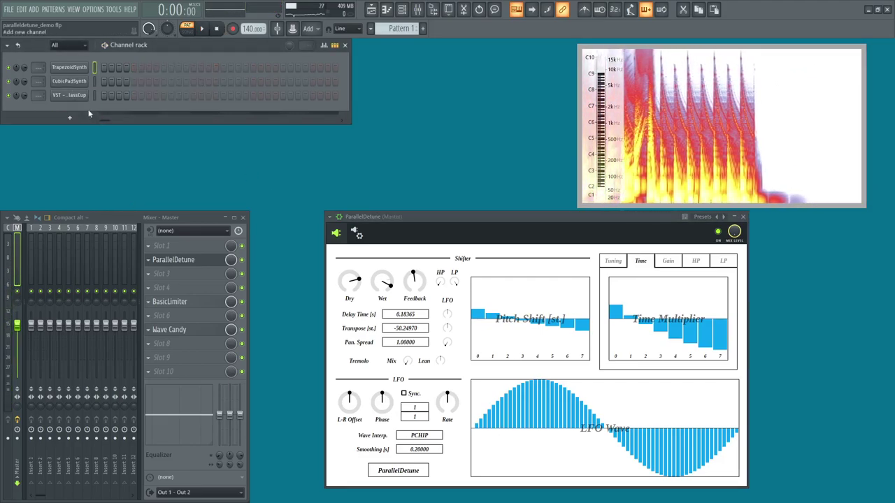
- Play a TrapezoidSynth note while sweeping Transpose up to about 22 semitones and down to about -2.25
key(z)
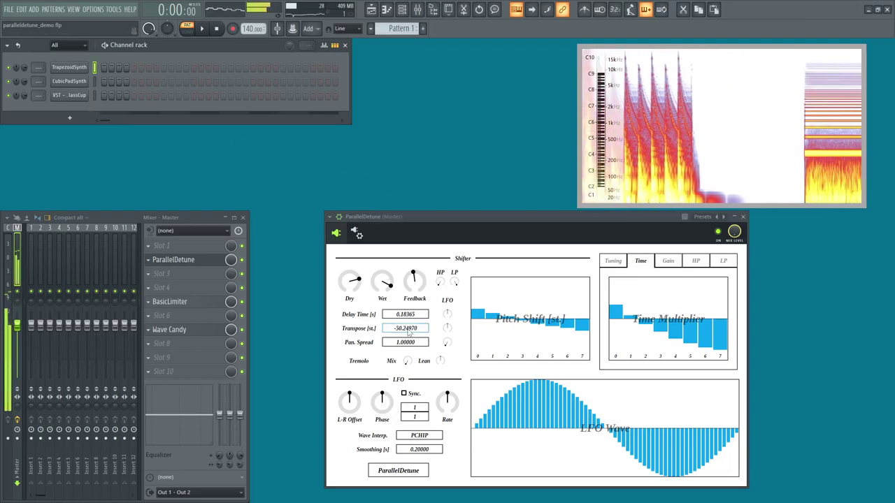
drag(409, 334, 432, 297)
drag(435, 263, 428, 233)
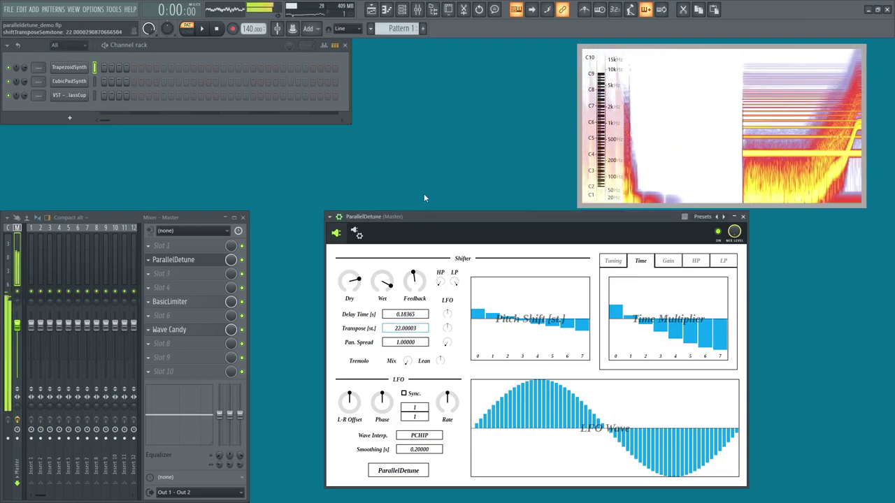
drag(424, 193, 437, 243)
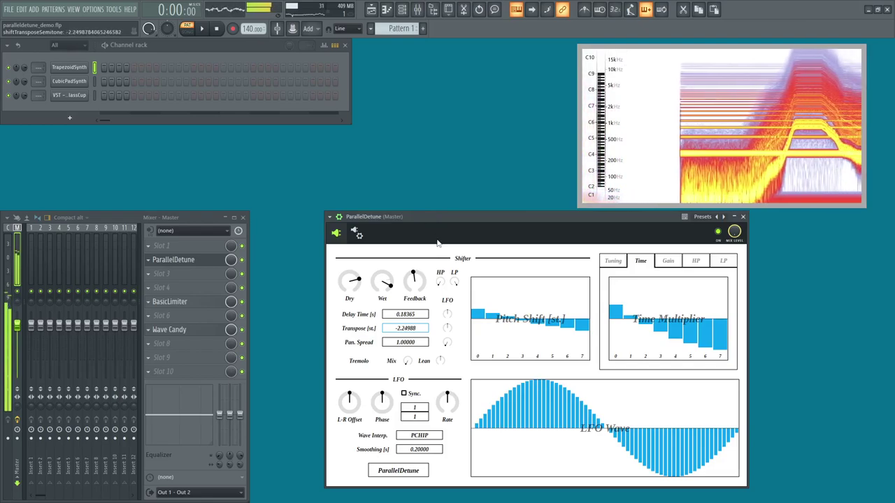
- Reset Transpose and all Pitch Shift bars to 0, and show the Fine Tuning bars
ctrl+click(423, 329)
key(d)
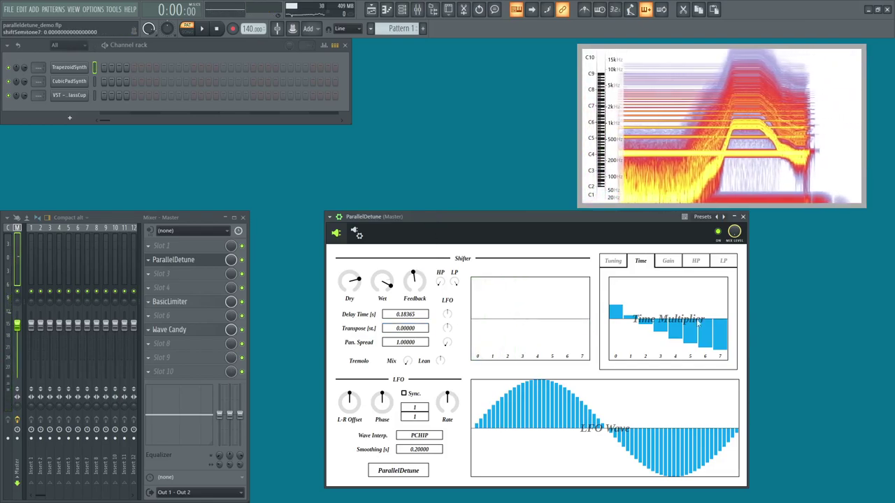
click(613, 261)
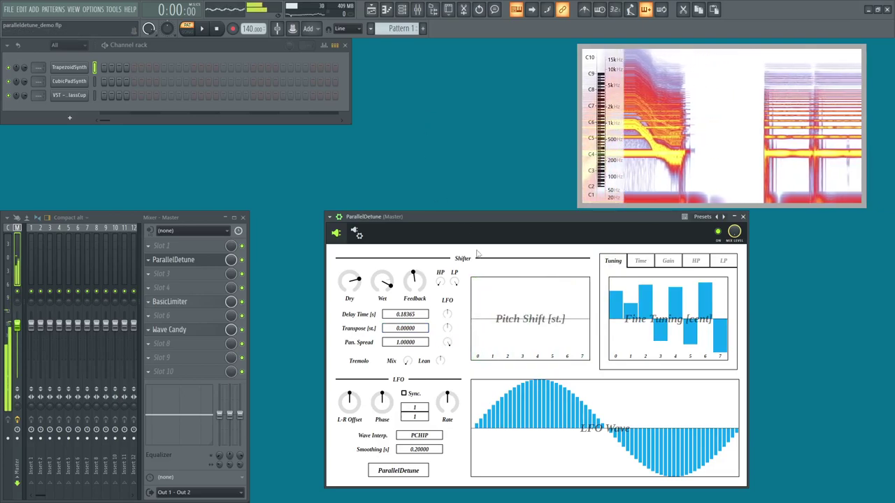
- Draw Pitch Shift bars 0 to 3 downward, with bar 0 at minimum, and bars 4 and 5 upward; raise Feedback and lower Dry
drag(478, 323, 478, 360)
drag(494, 327, 496, 348)
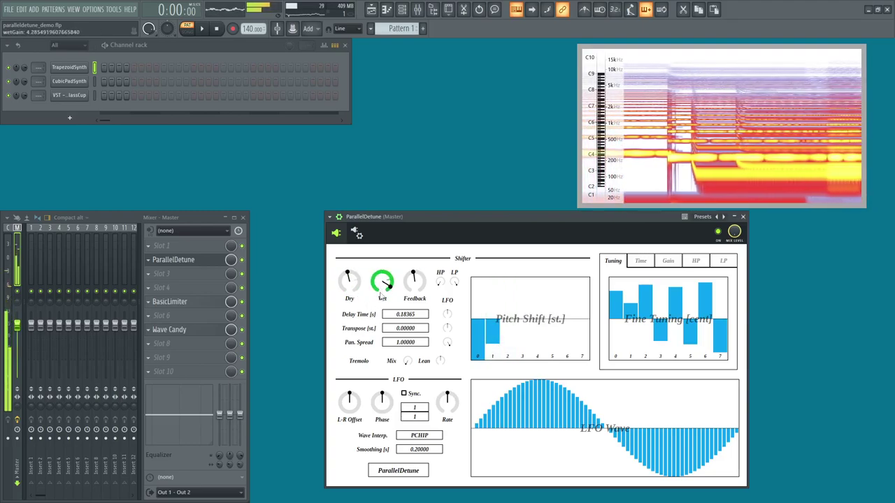
drag(415, 290, 416, 273)
drag(507, 329, 553, 288)
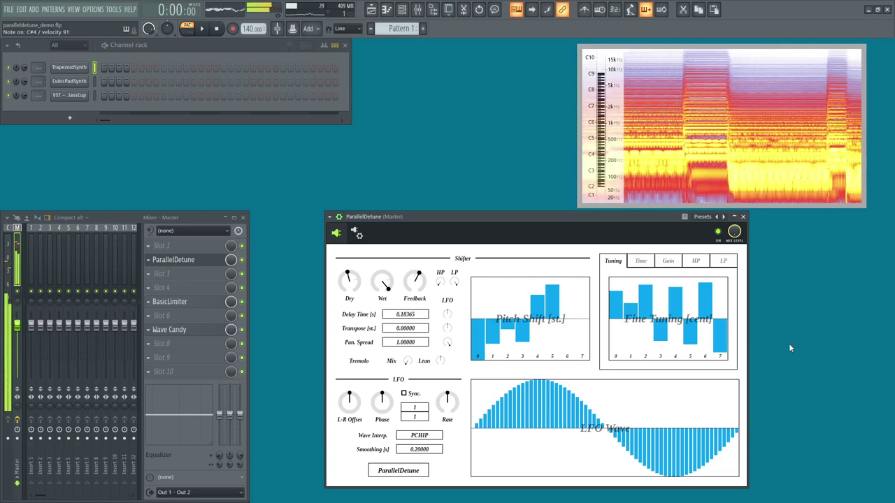
drag(360, 286, 360, 305)
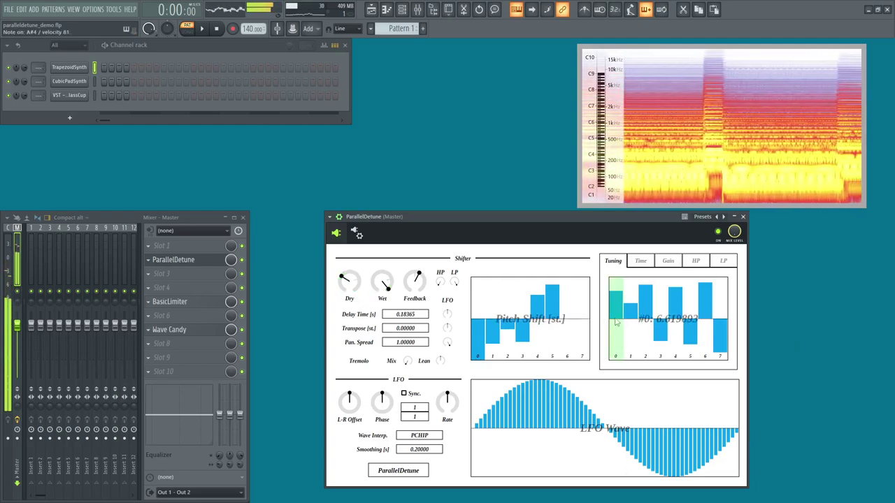